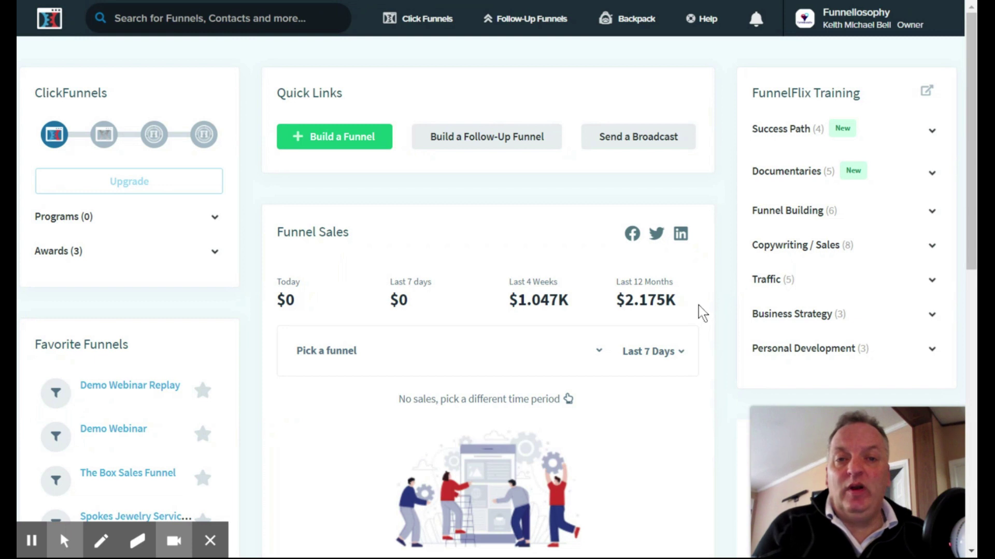
# Step: Search the account for FUNNELLOSOPHY
pyautogui.scroll(-2, 702, 313)
pyautogui.scroll(2, 701, 313)
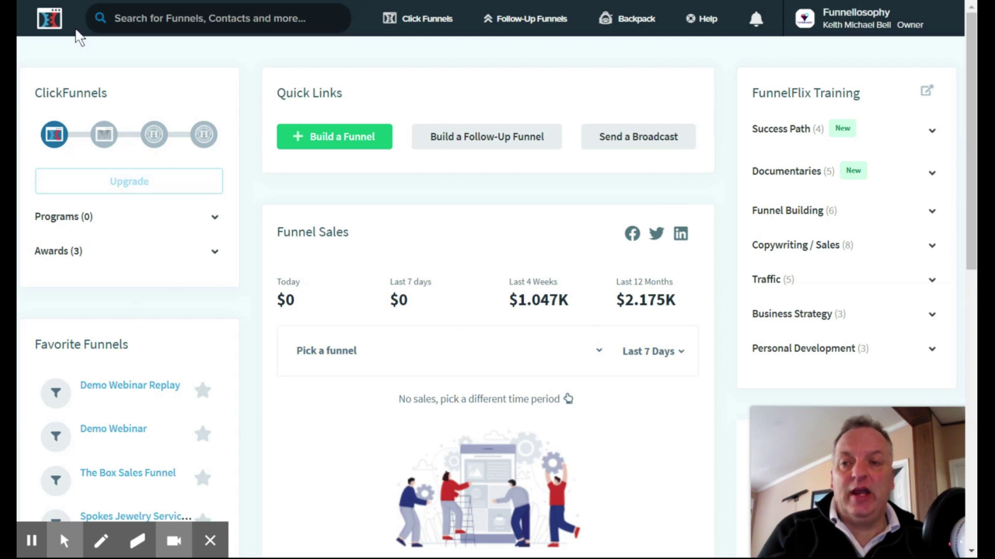
pyautogui.moveTo(944, 33)
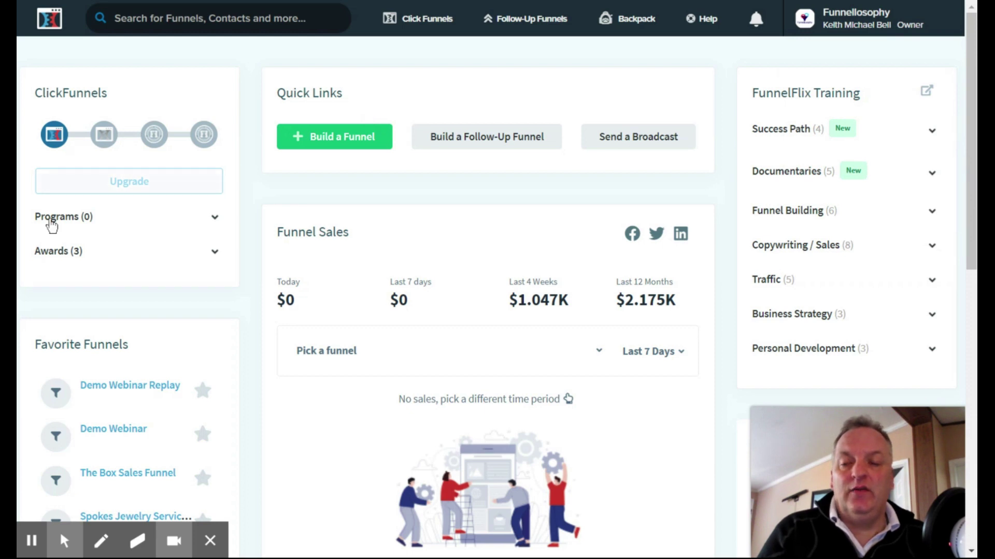
pyautogui.moveTo(60, 530)
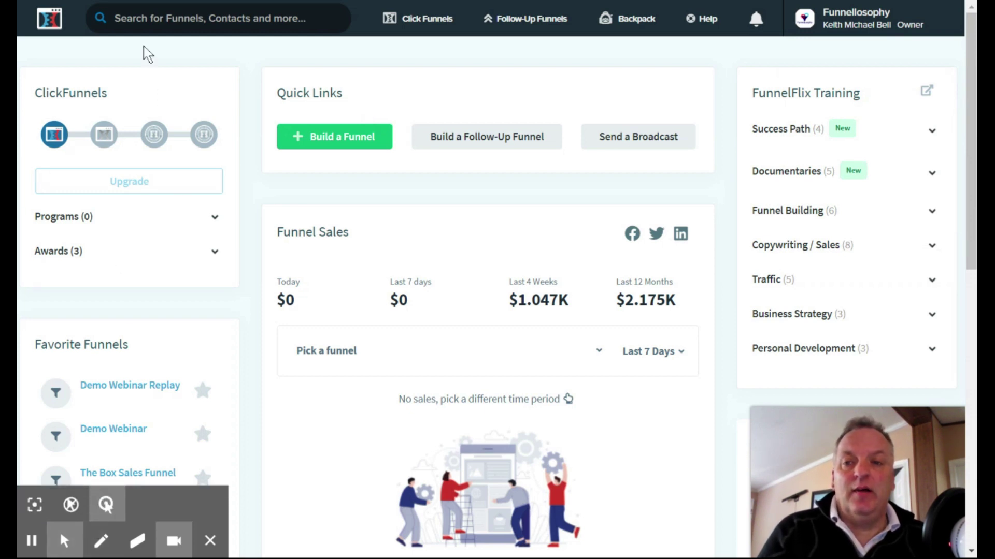
pyautogui.click(150, 18)
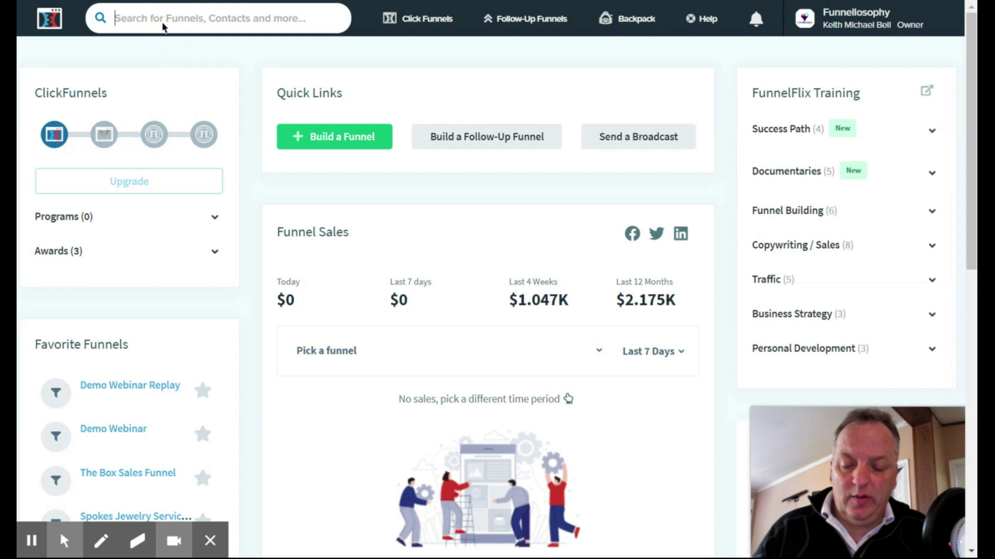
pyautogui.write('FUNNE')
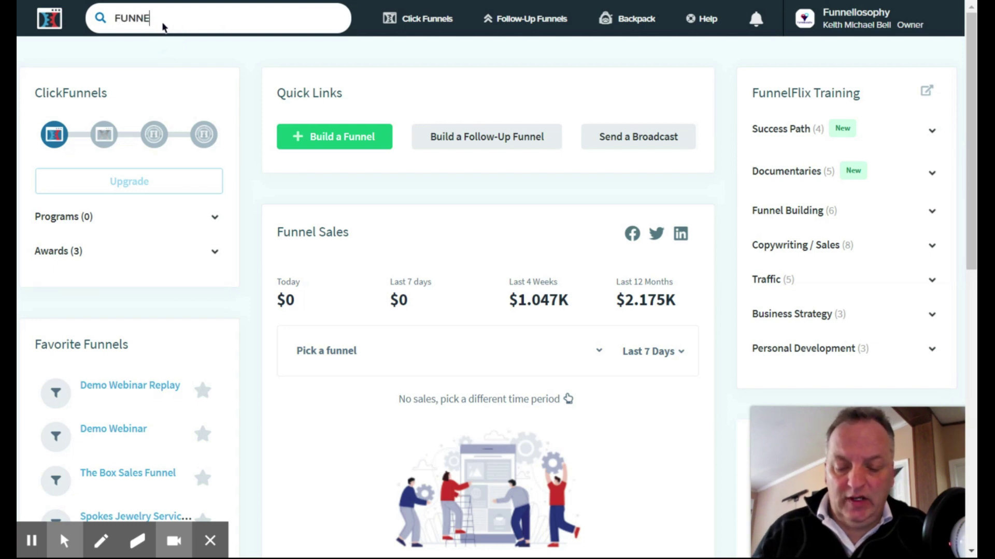
pyautogui.write('LLOSOPHY')
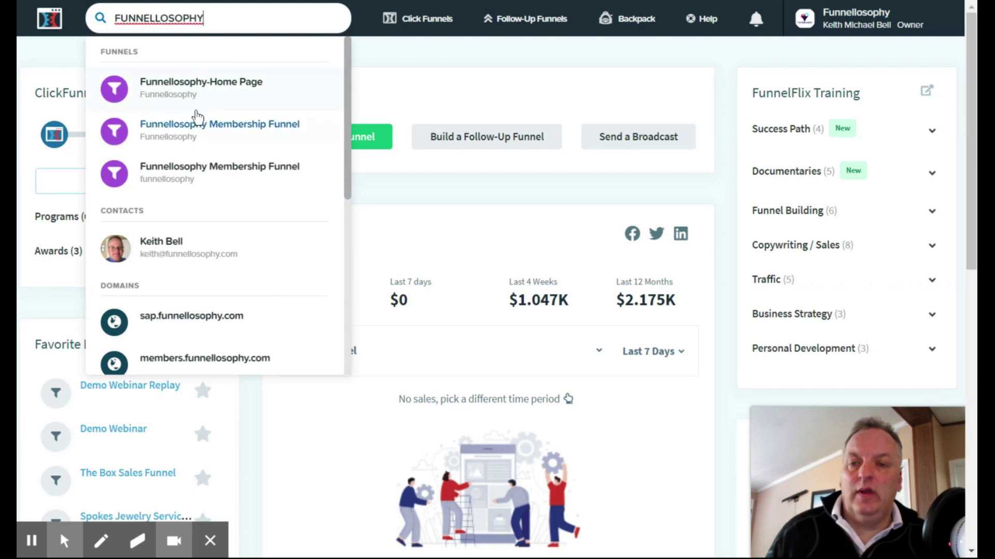
# Step: Open the Funnellosophy-Home Page funnel to view its steps and home page preview
pyautogui.click(196, 101)
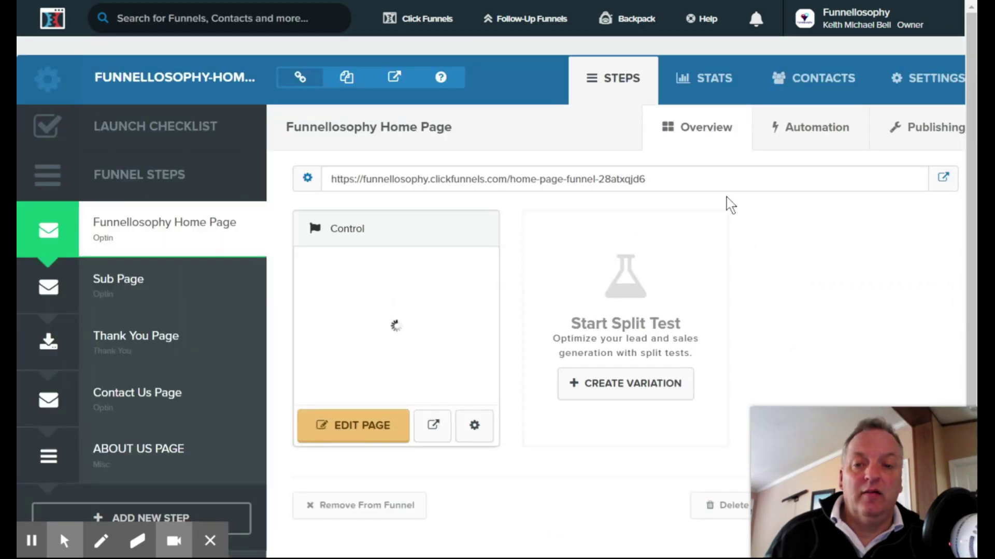
pyautogui.scroll(-2, 311, 315)
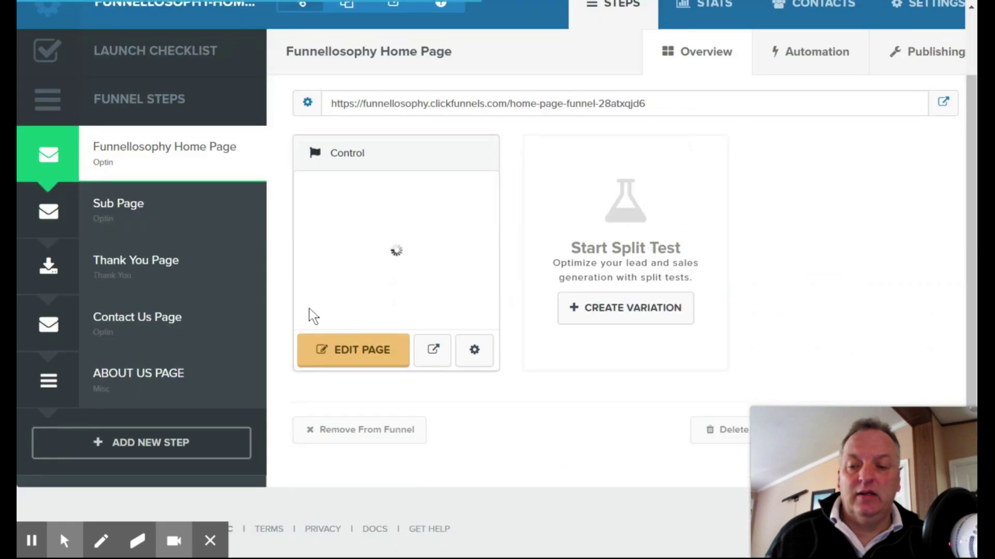
pyautogui.scroll(2, 337, 290)
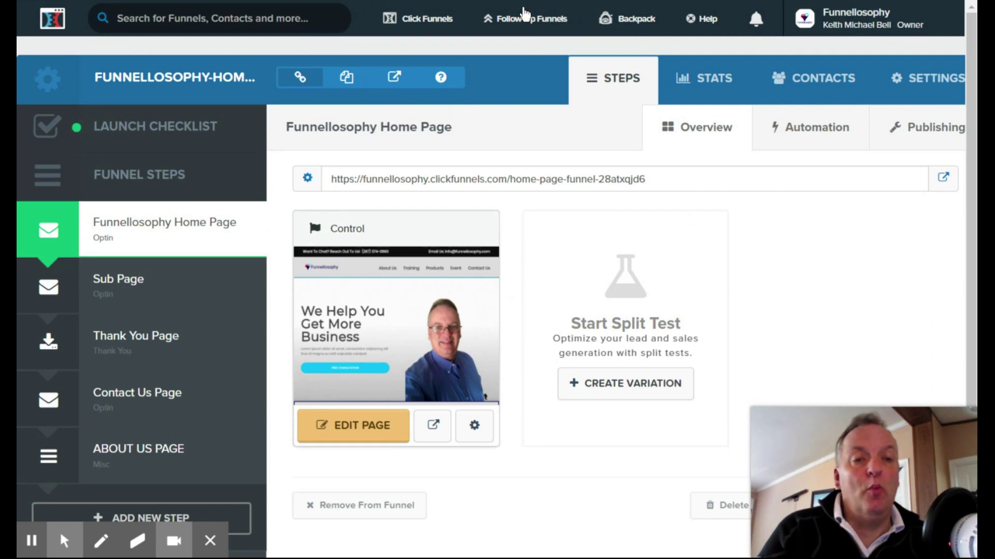
# Step: Go back to the account dashboard and show the Help dropdown with docs, support and what's new
pyautogui.click(55, 27)
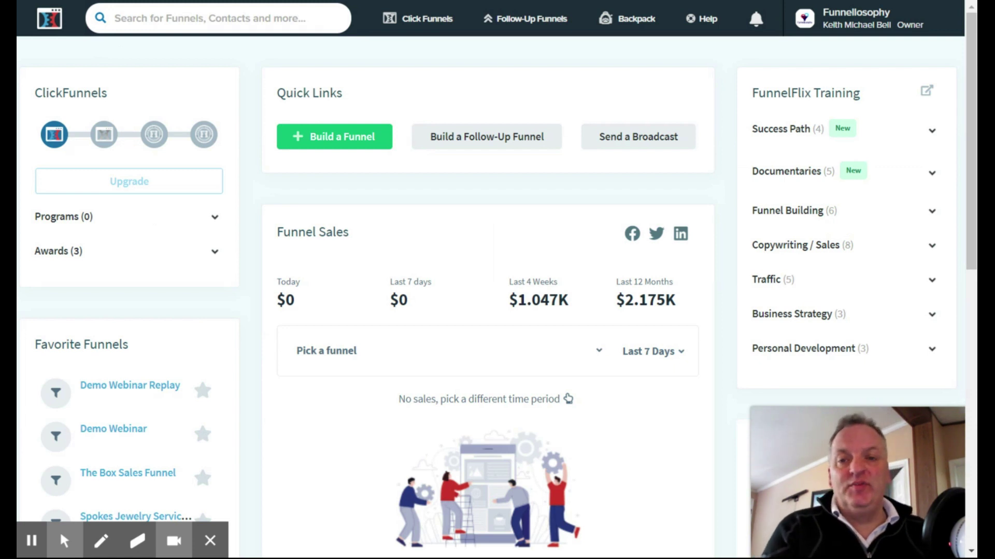
pyautogui.moveTo(446, 34)
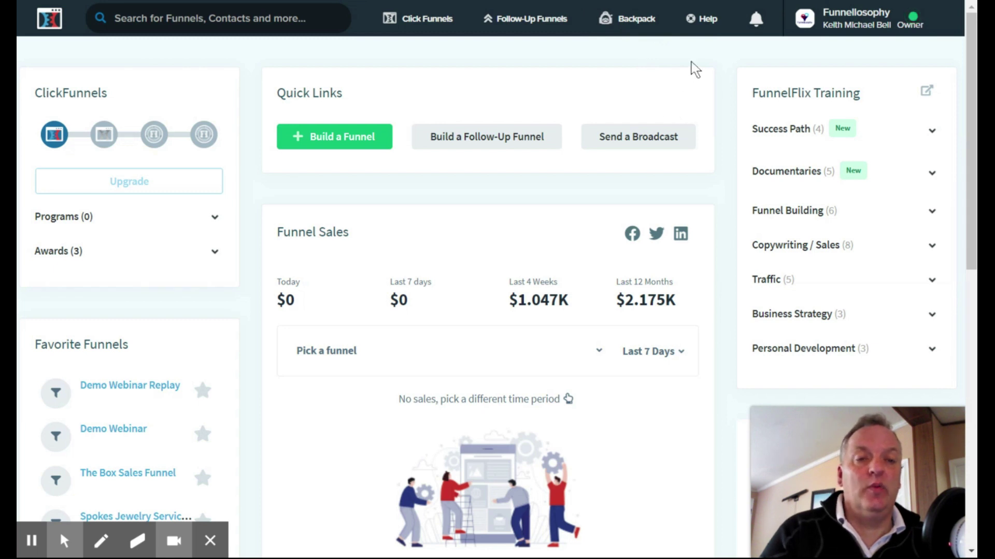
pyautogui.moveTo(707, 19)
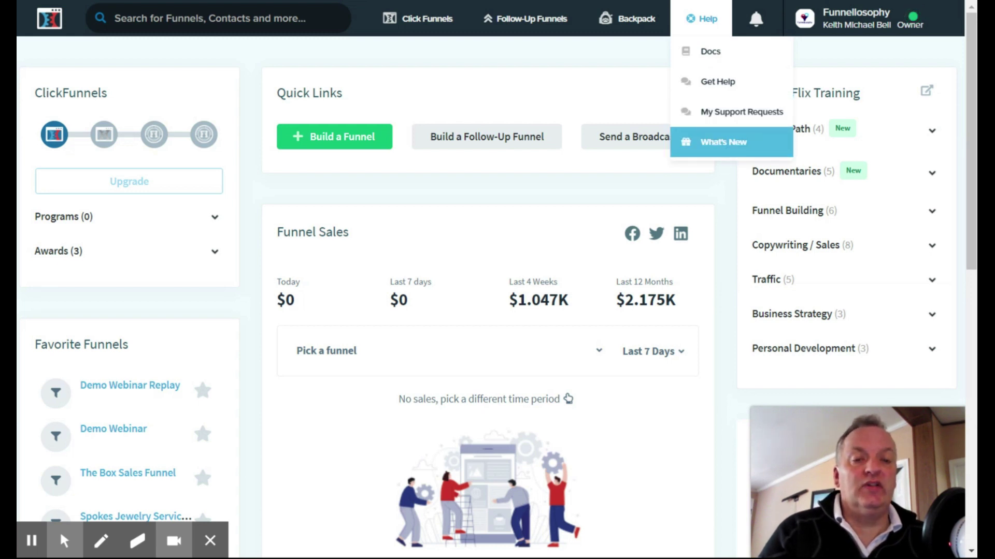
# Step: Check notifications, pick the Funnellosophy personal account in the profile menu, then close the menu
pyautogui.moveTo(765, 28)
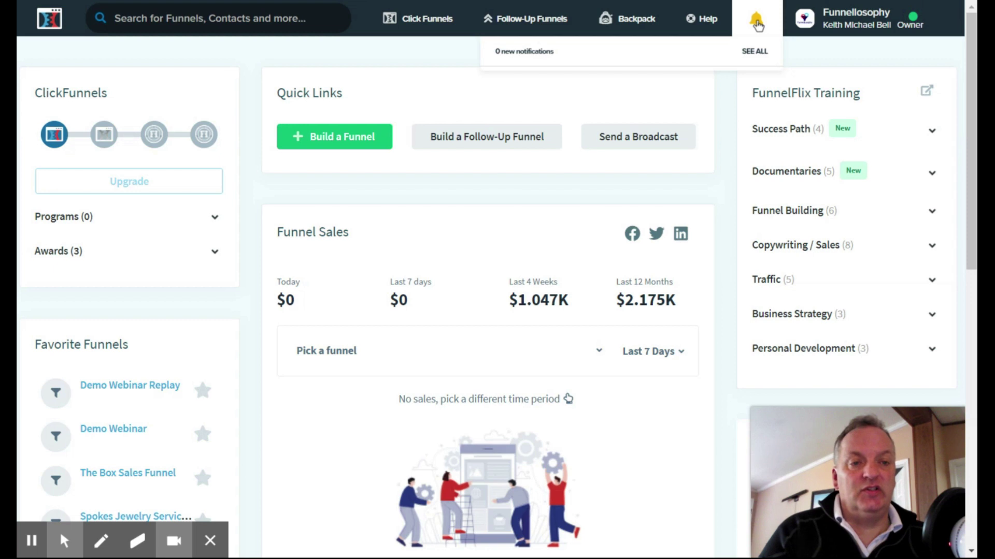
pyautogui.click(857, 21)
pyautogui.click(852, 25)
pyautogui.click(842, 28)
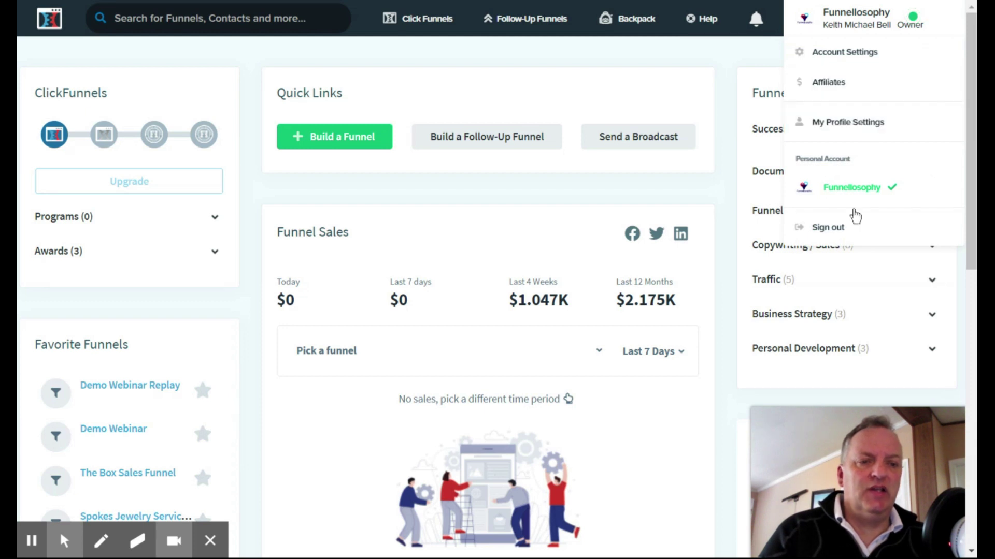
pyautogui.click(857, 188)
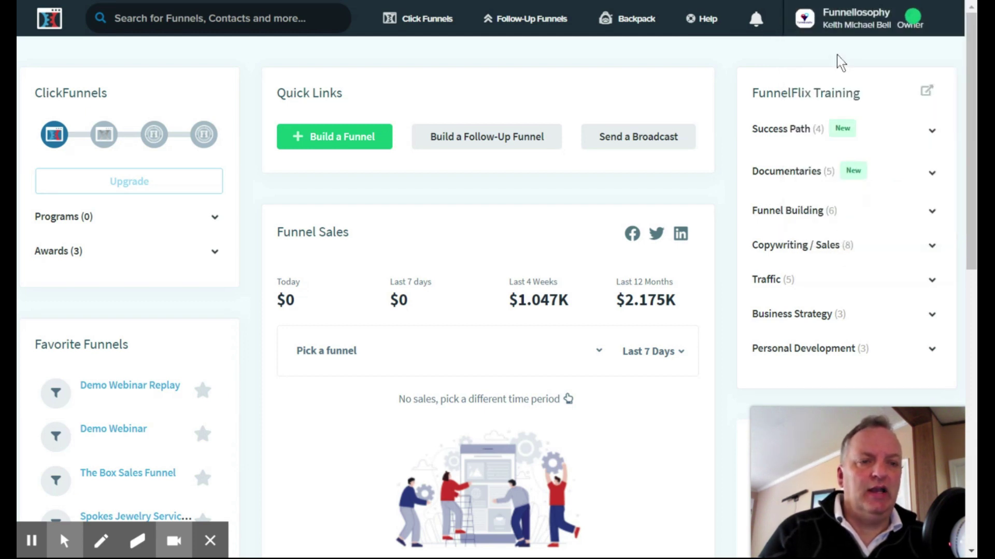
pyautogui.click(842, 23)
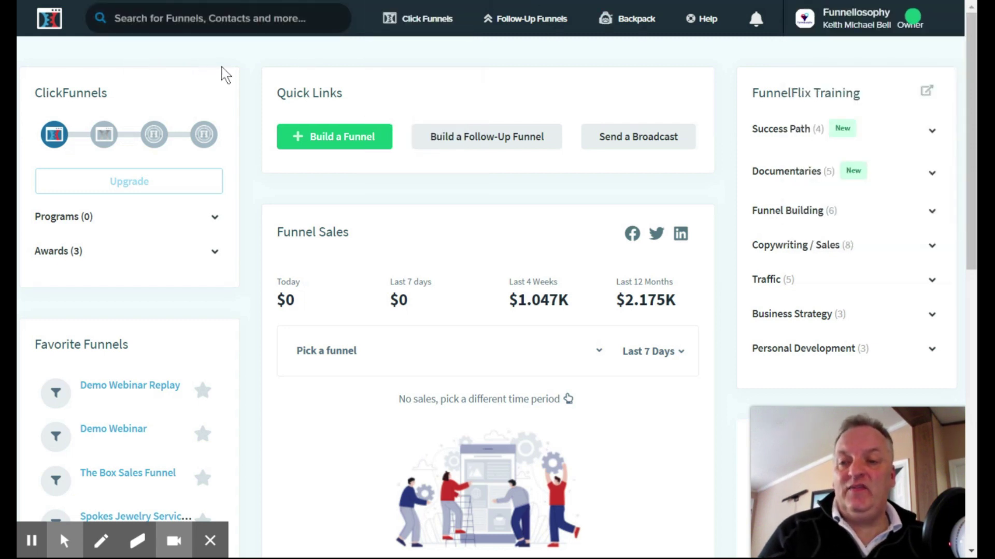
pyautogui.scroll(-2, 225, 75)
pyautogui.scroll(-2, 233, 78)
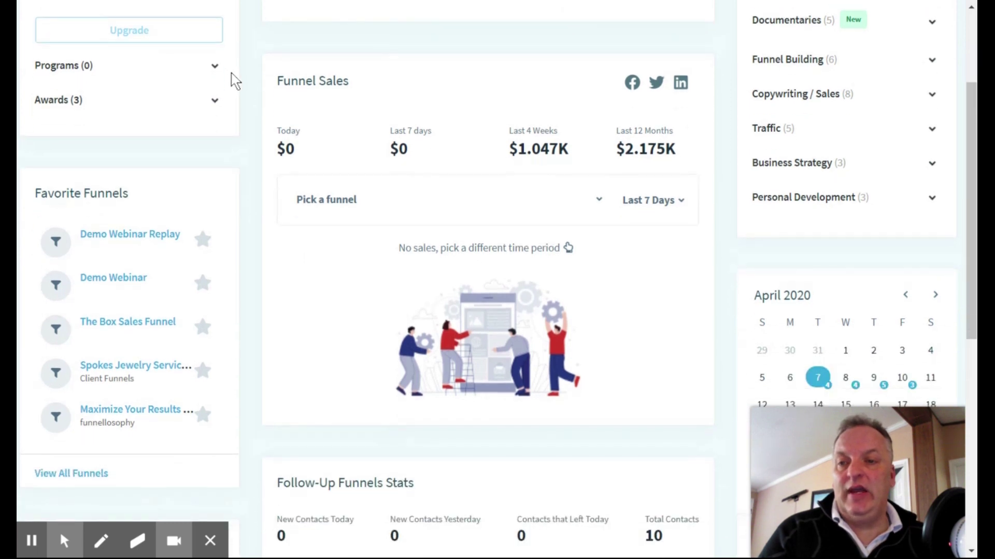
pyautogui.scroll(4, 235, 82)
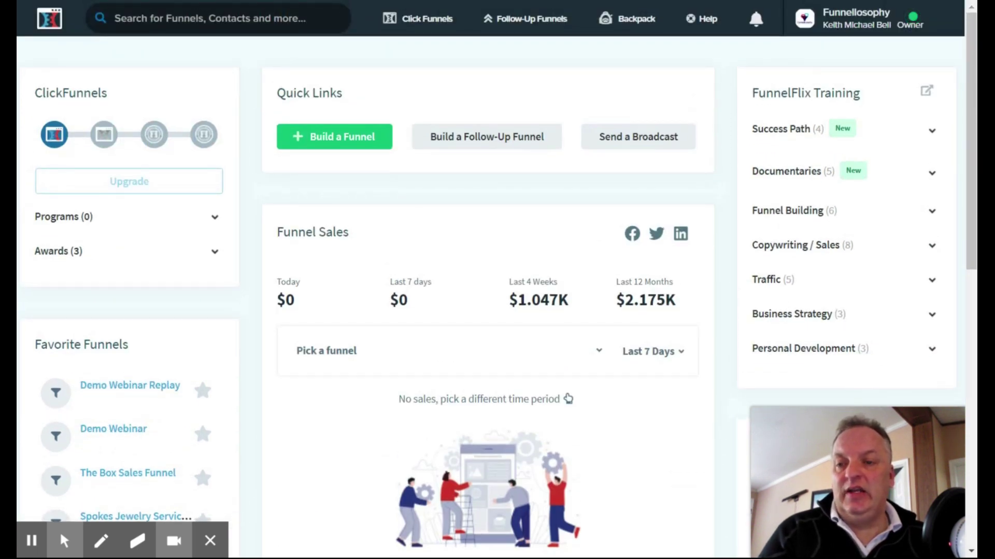
pyautogui.scroll(-2, 81, 111)
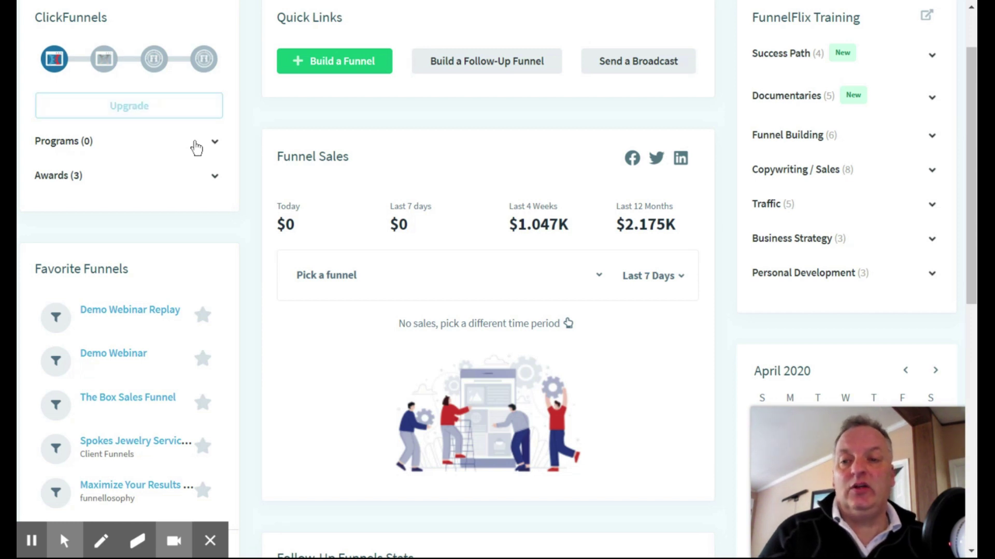
pyautogui.scroll(-4, 203, 154)
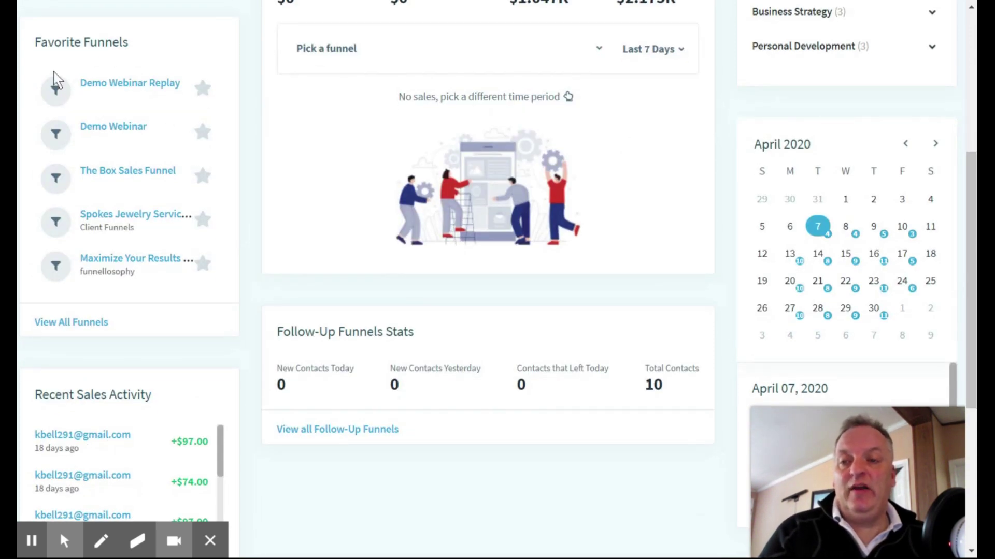
pyautogui.scroll(-3, 119, 129)
pyautogui.scroll(5, 120, 129)
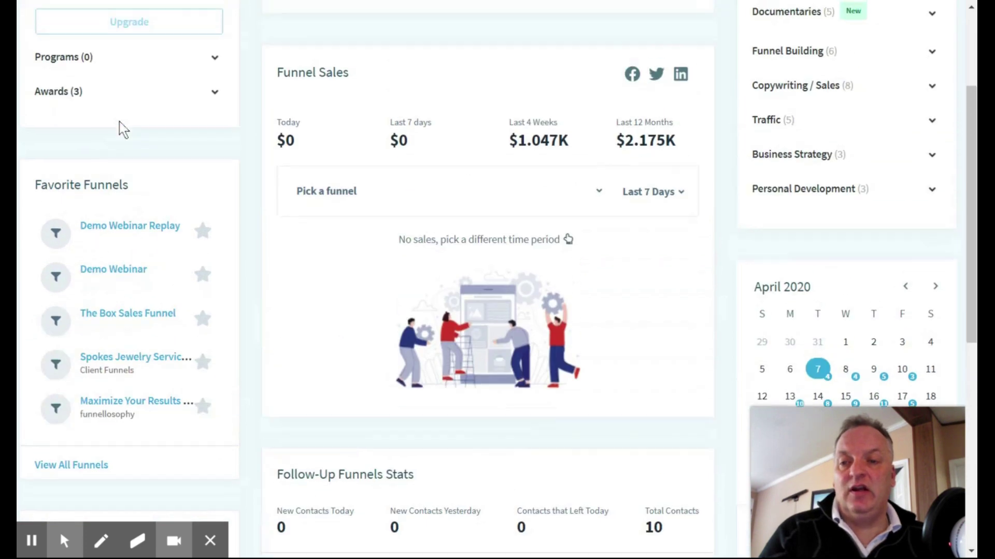
pyautogui.scroll(-7, 163, 210)
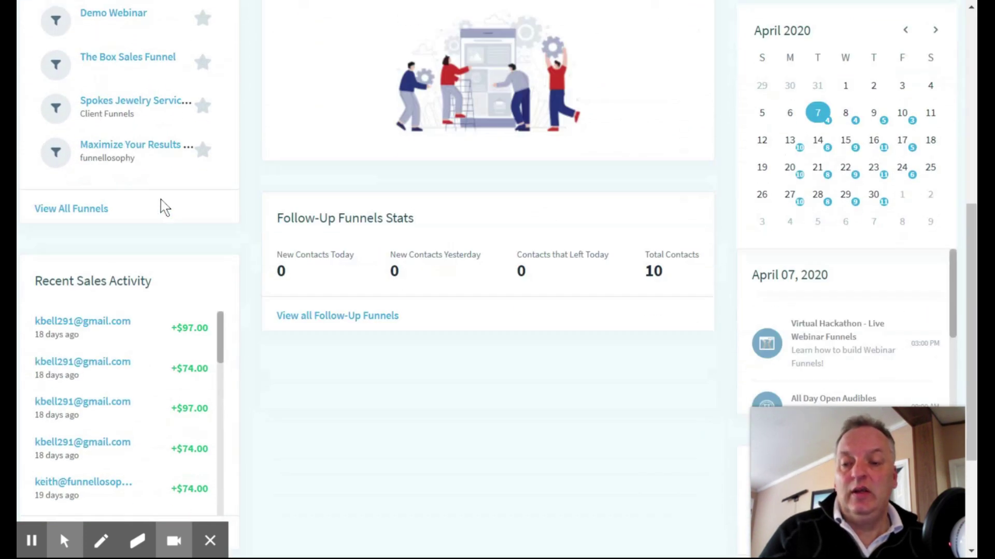
pyautogui.scroll(6, 162, 206)
pyautogui.scroll(-7, 164, 205)
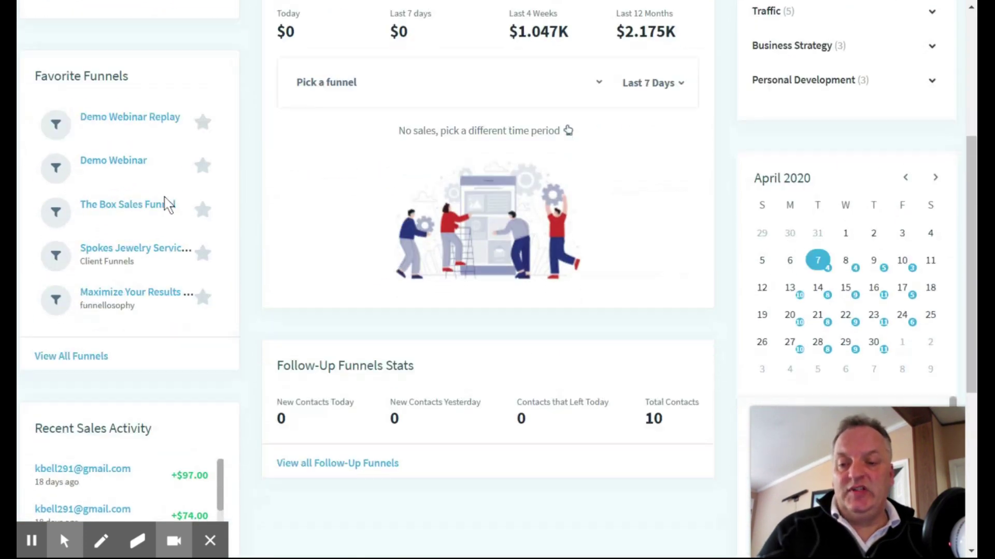
pyautogui.scroll(7, 168, 205)
pyautogui.scroll(5, 168, 205)
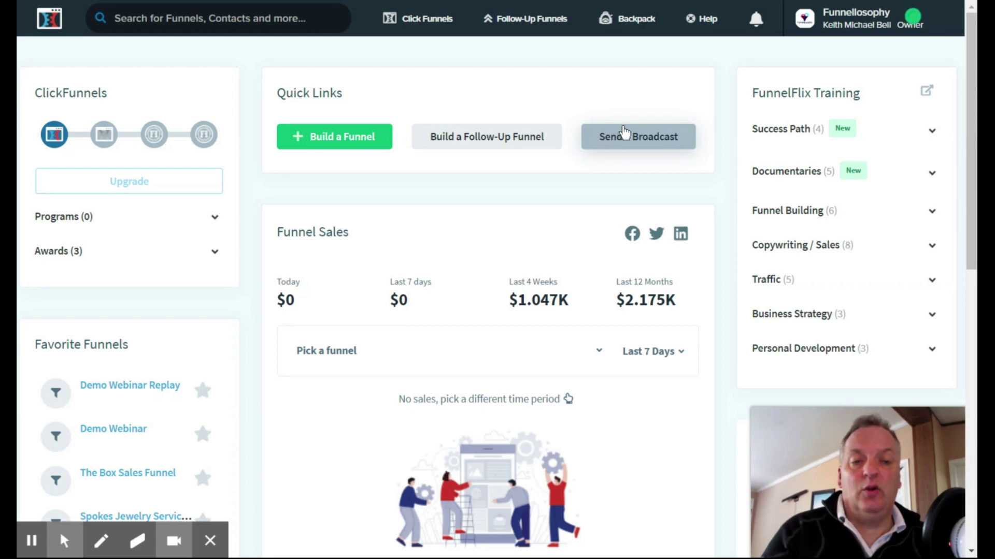
pyautogui.scroll(-3, 624, 135)
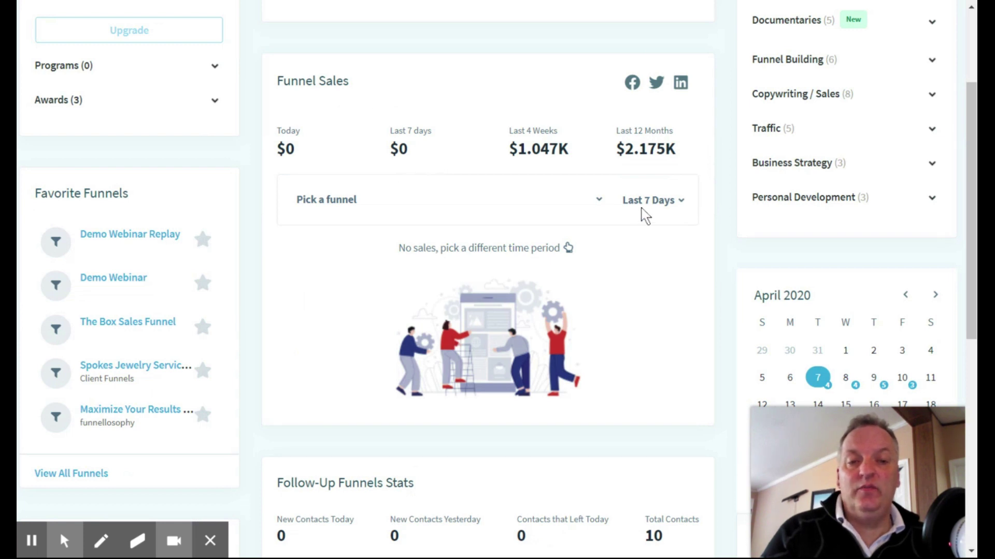
pyautogui.scroll(-2, 645, 215)
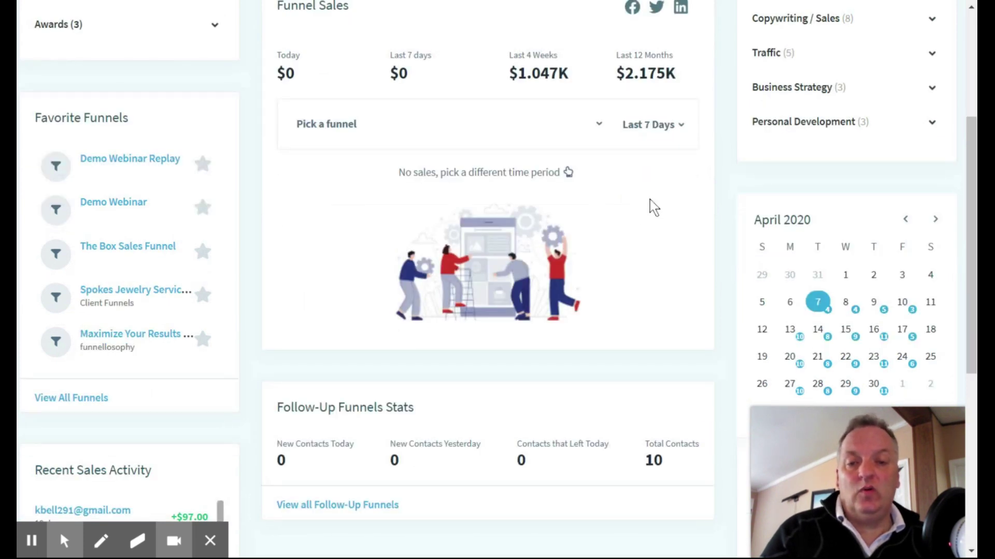
pyautogui.click(598, 127)
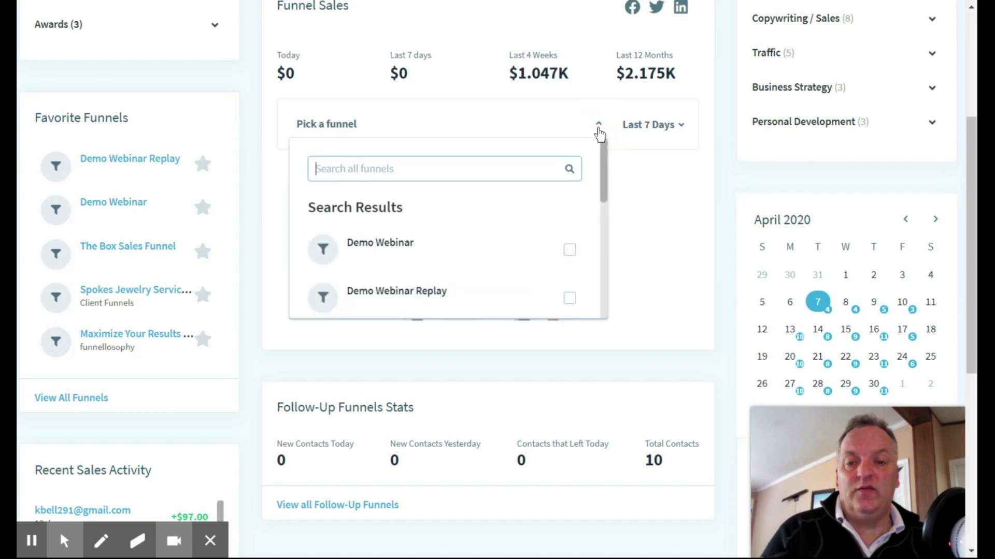
pyautogui.click(637, 234)
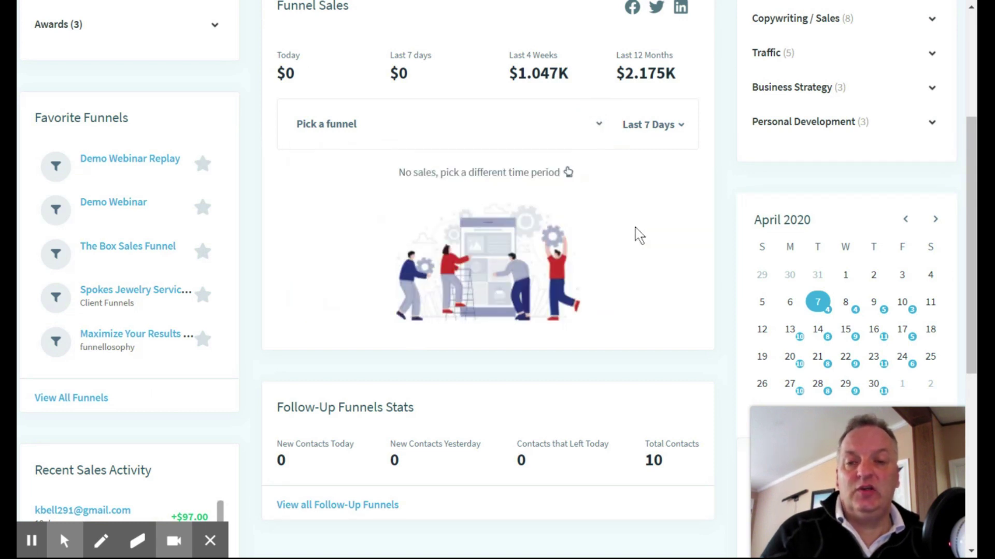
pyautogui.scroll(-4, 638, 234)
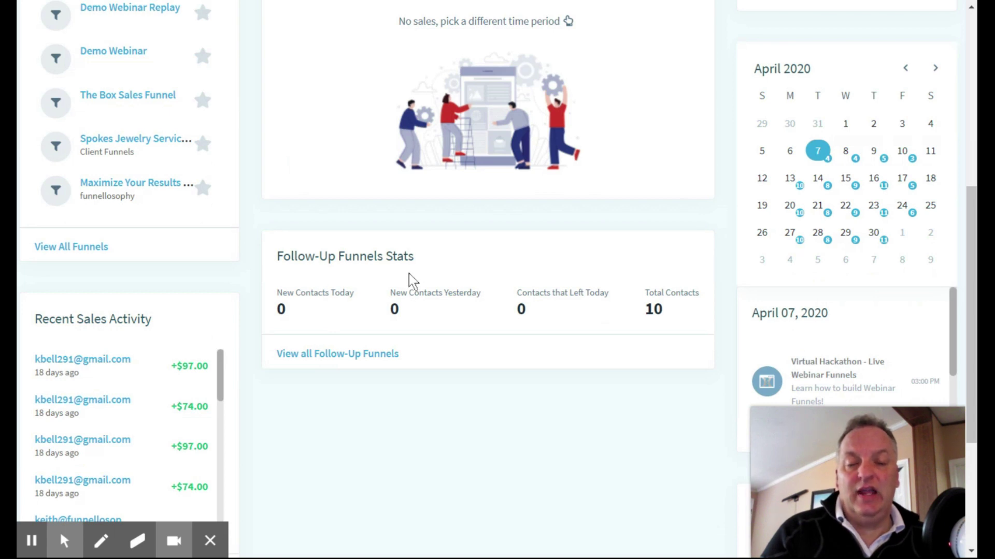
pyautogui.scroll(8, 439, 269)
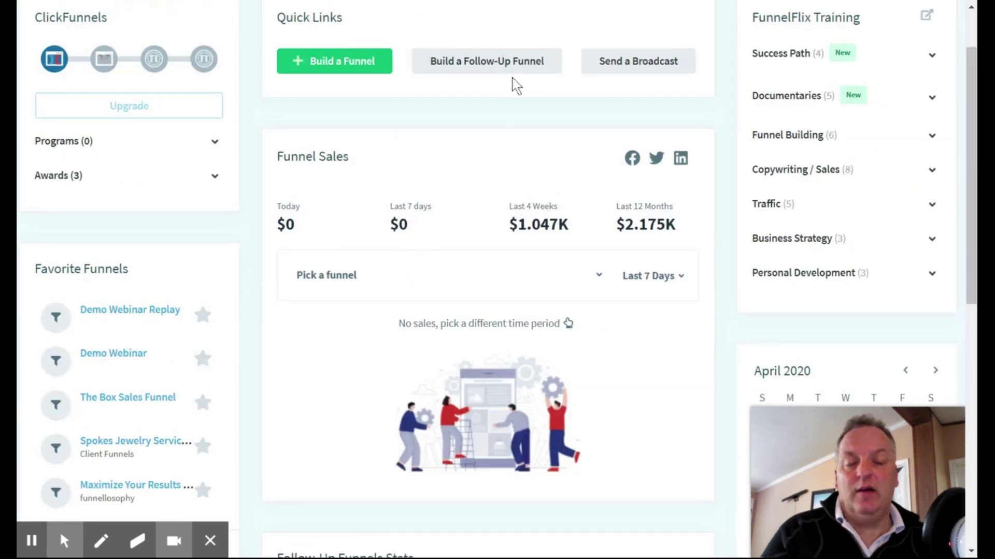
pyautogui.scroll(2, 595, 127)
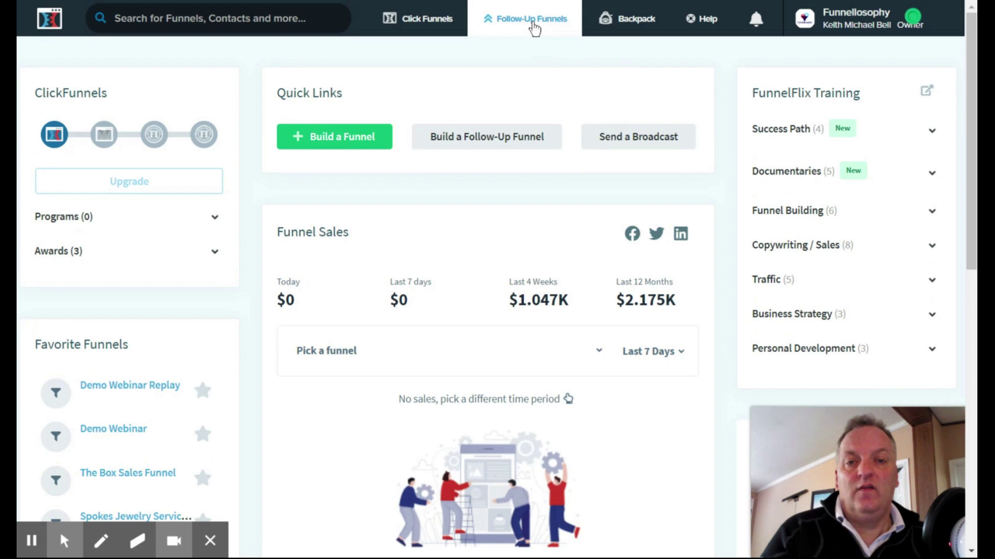
pyautogui.scroll(-12, 515, 244)
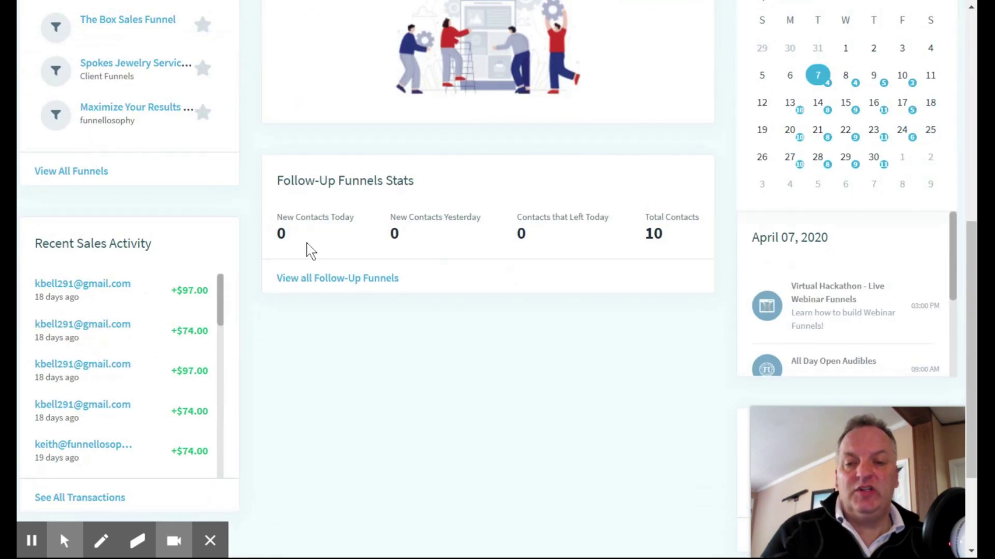
pyautogui.scroll(10, 610, 264)
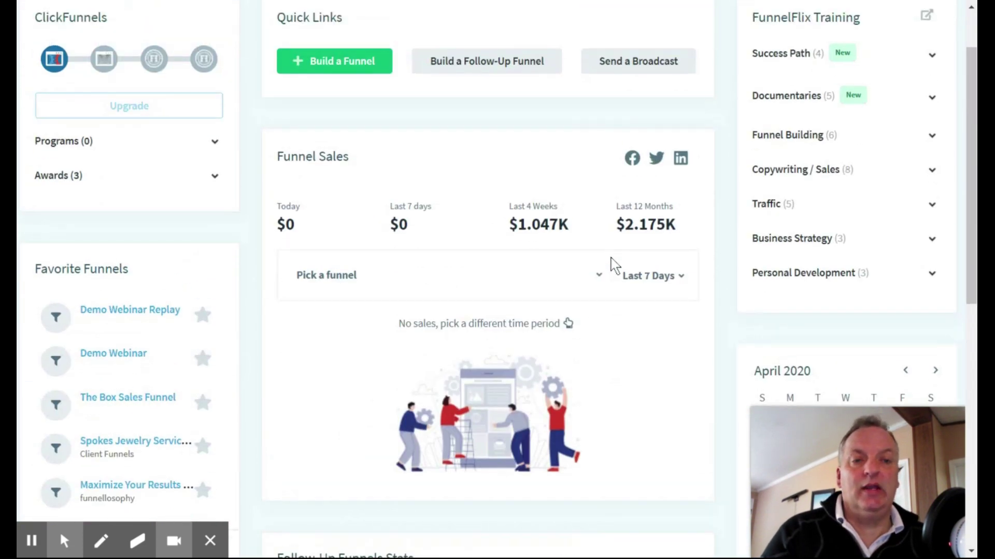